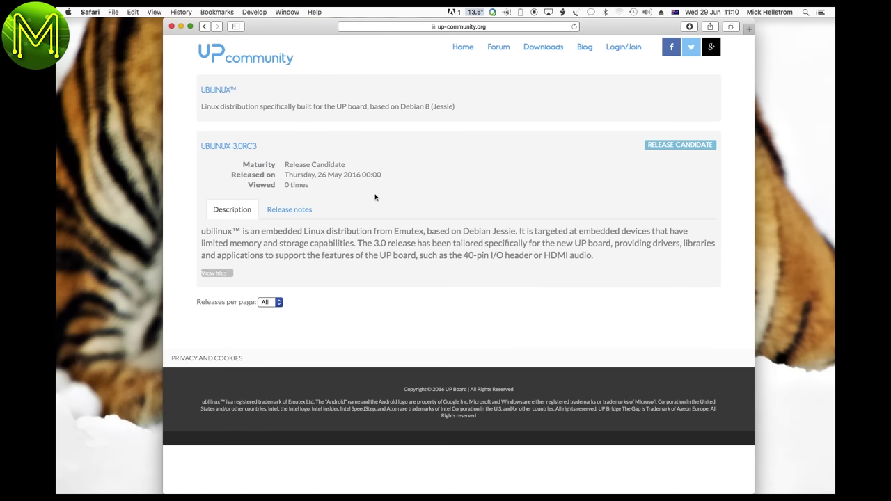
Open the ubilinux 3.0RC3 release files and download the ubilinux-3.0RC3 image.
left_click(230, 273)
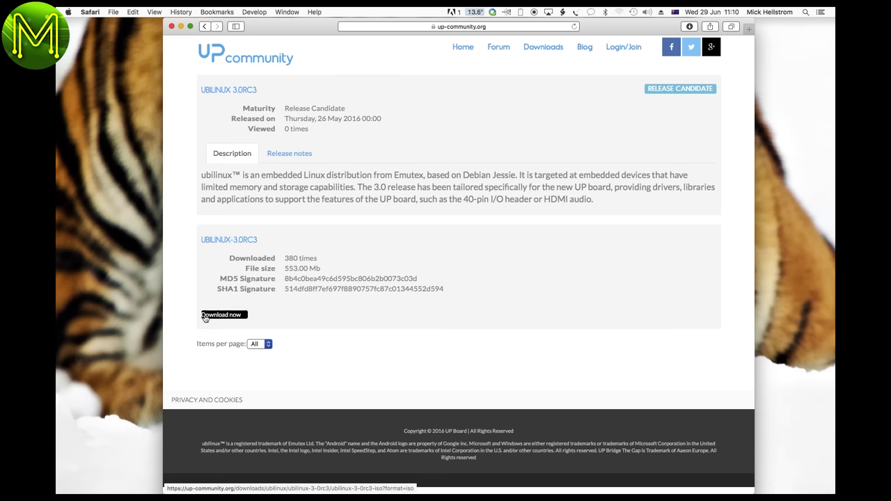
left_click(234, 319)
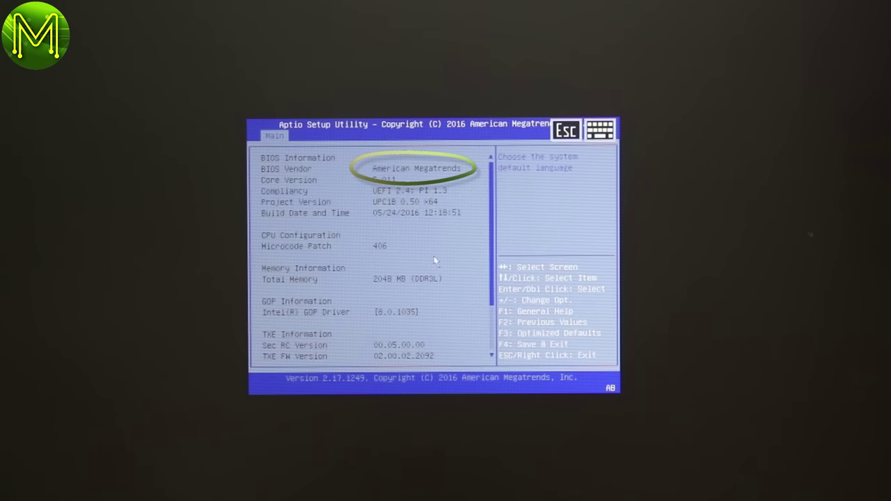
key("Escape")
key("Down")
key("Return")
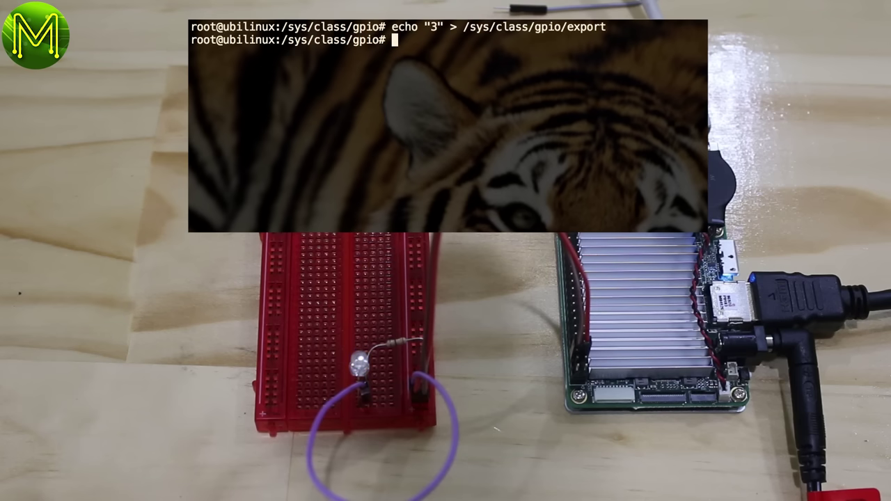
In the ubilinux terminal, list the contents of gpio3/ and set the gpio3 direction to out.
type("ls -l gpio3/")
key("Return")
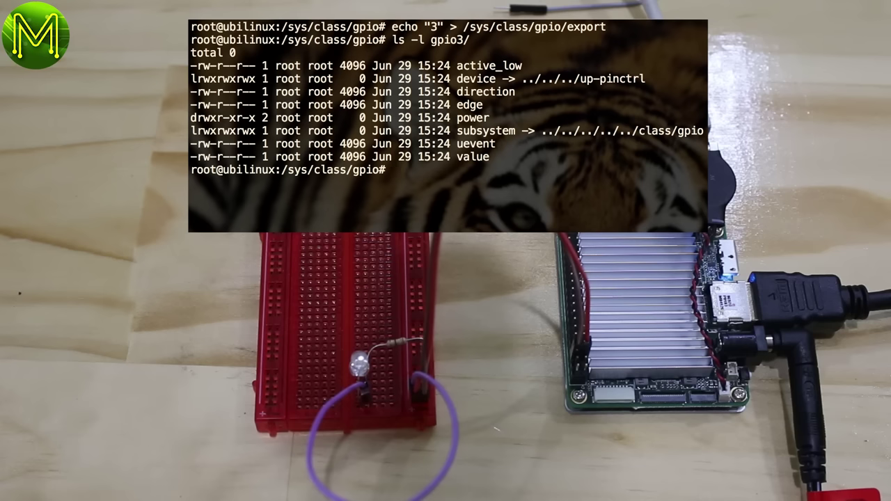
type("echo out > gpio3/direction")
key("Return")
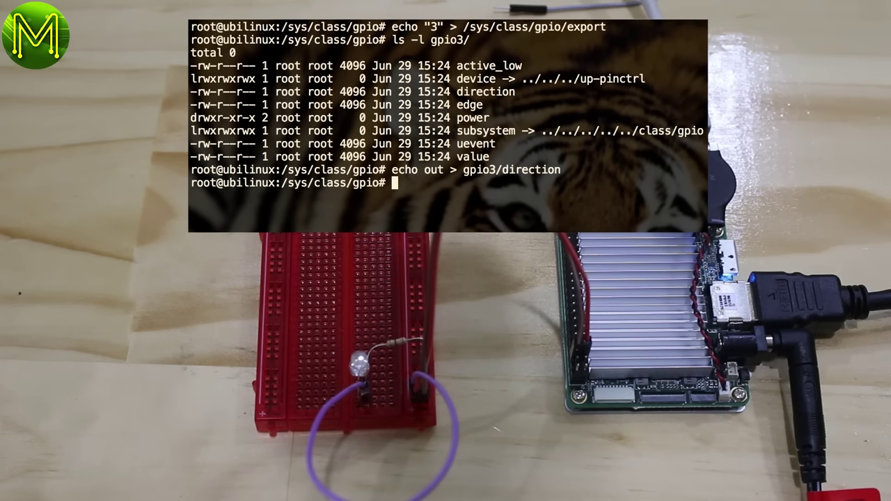
Write 1 and 0 in turn to gpio3/value to blink the LED, and release pin 3 through /sys/class/gpio/unexport.
type("echo 1 > gpio3/value")
key("Return")
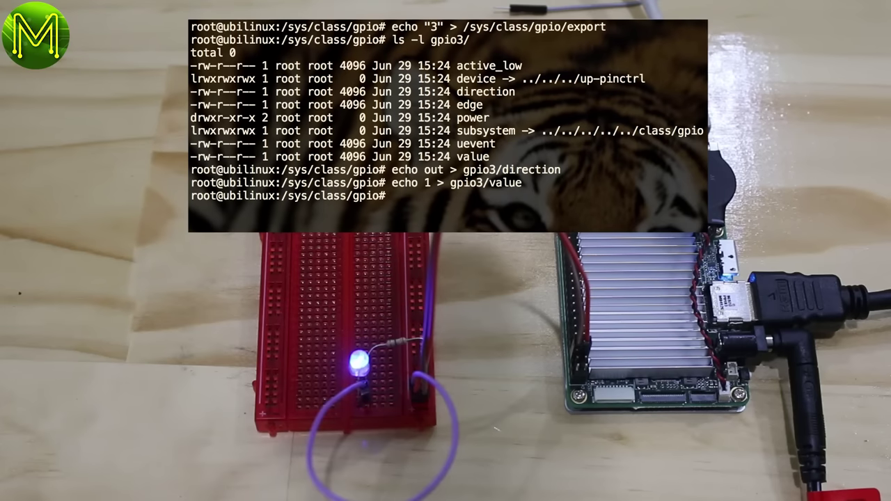
type("echo 0 > gpio3/value")
key("Return")
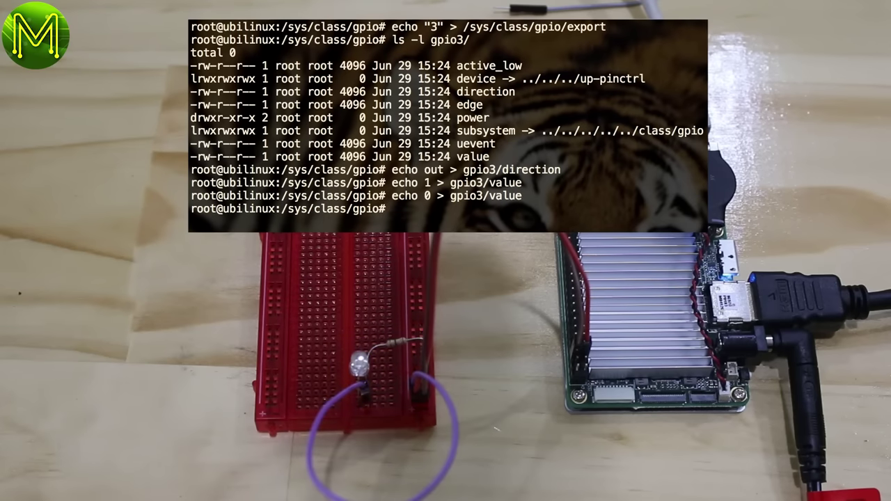
type("echo \"3\" > /sys/class/gpio/unexport")
key("Return")
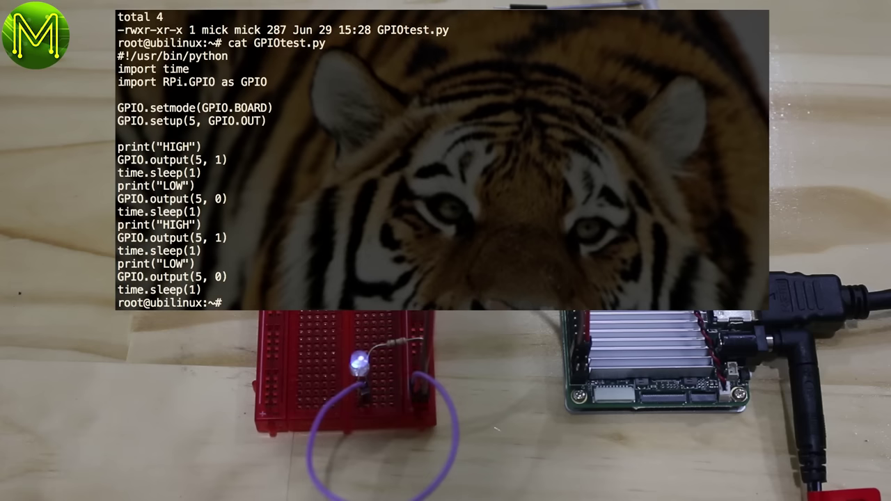
Run the GPIOtest.py script from the home directory to blink the LED.
type("./GP")
key("Tab")
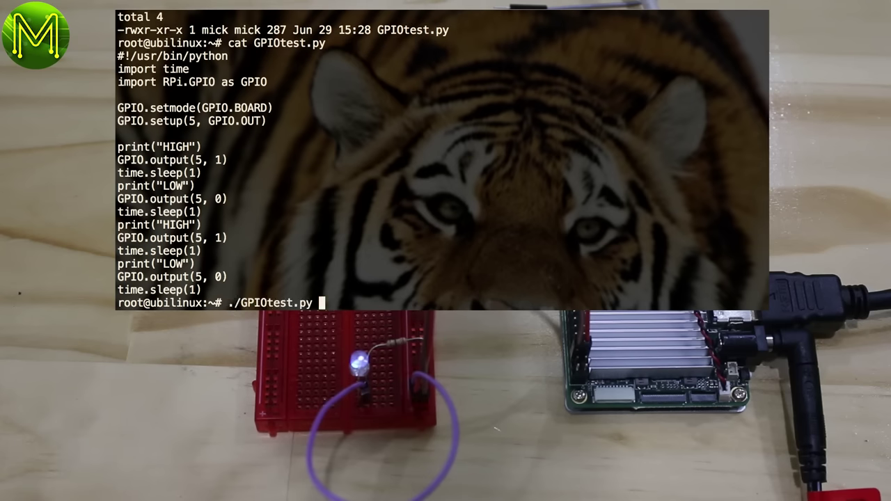
key("Return")
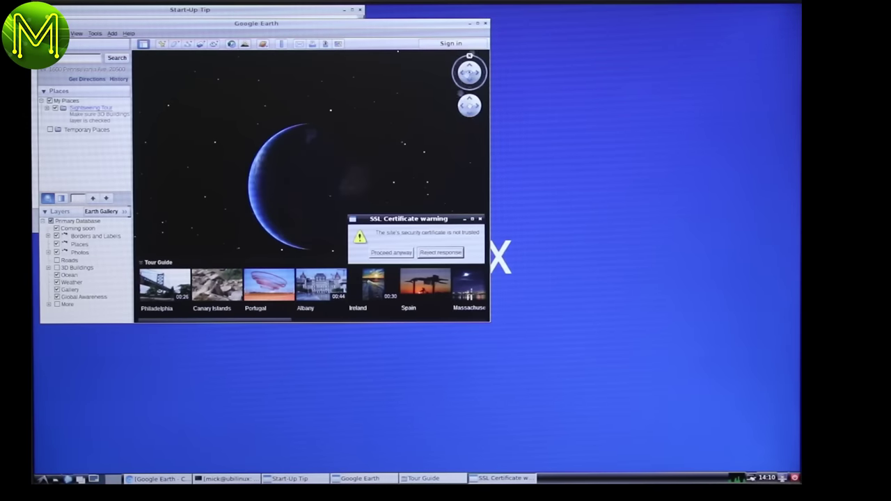
In Google Earth, proceed past the SSL certificate warning.
left_click(392, 252)
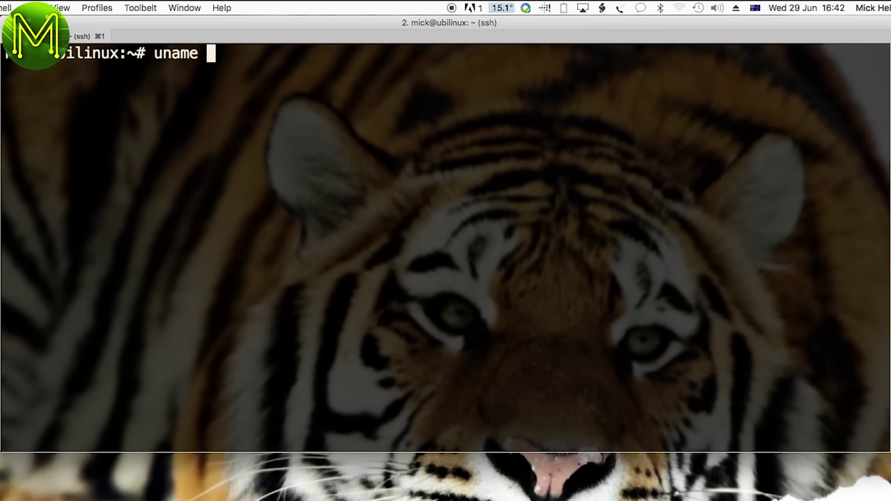
In the ubilinux SSH terminal, print the kernel details with uname -a and run apt-get dist-upgrade.
key("Return")
key("Up")
key("Up")
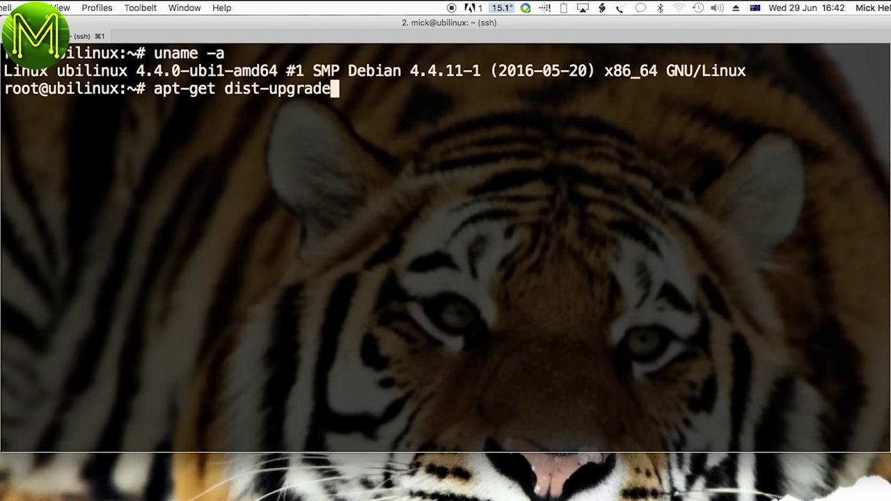
key("Return")
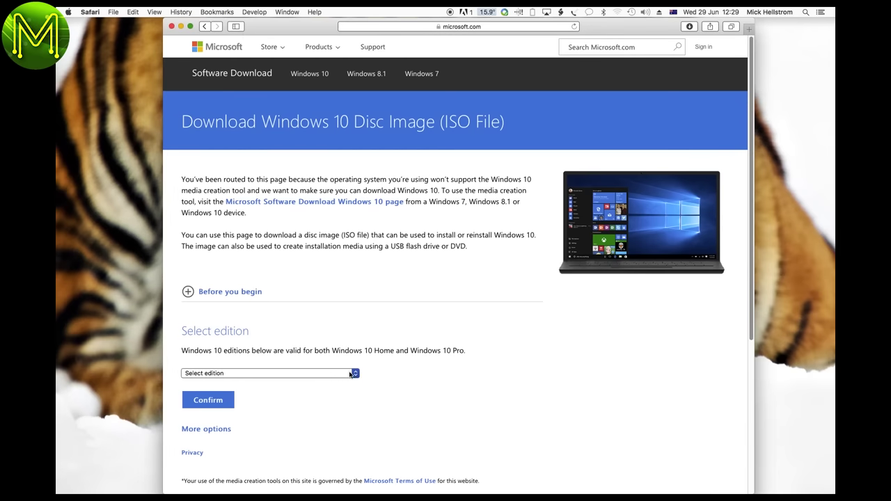
On Microsoft's Windows 10 disc image page in Safari, select the Windows 10 edition and confirm it.
left_click(350, 375)
left_click(344, 381)
left_click(208, 401)
Confirm English as the product language and start the 64-bit Windows 10 ISO download.
scroll(325, 396, "down", 3)
left_click(328, 309)
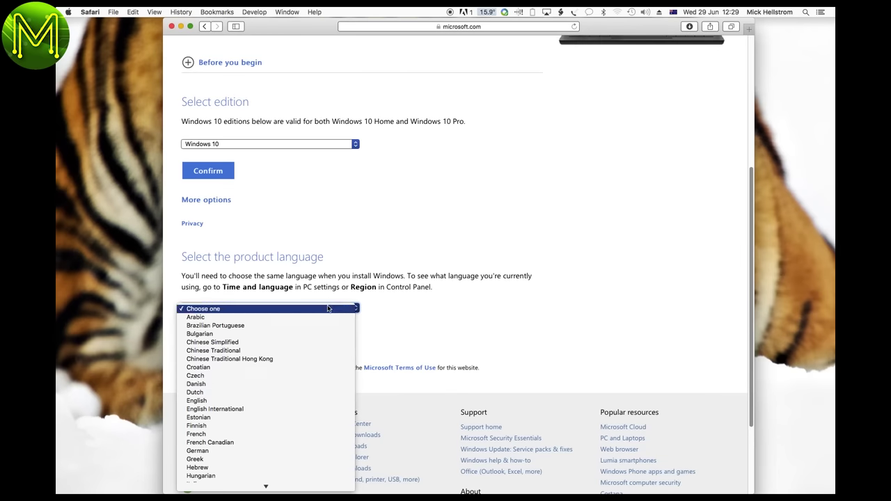
left_click(302, 400)
left_click(208, 334)
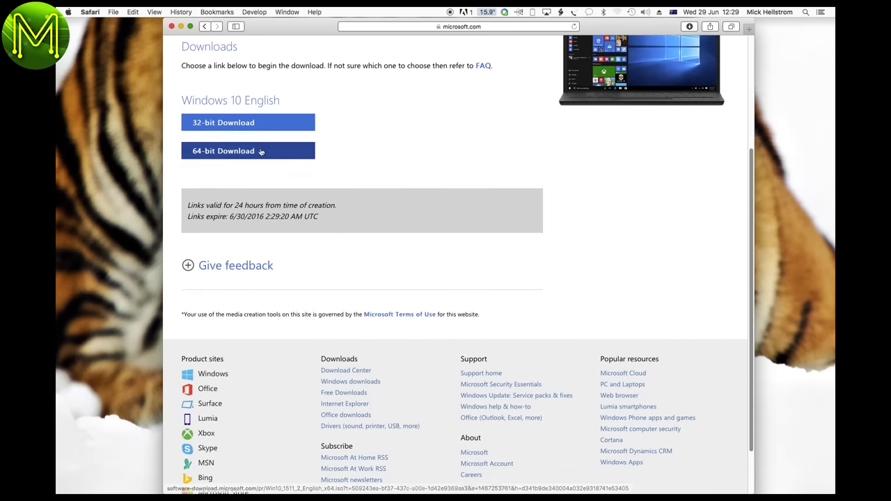
left_click(260, 151)
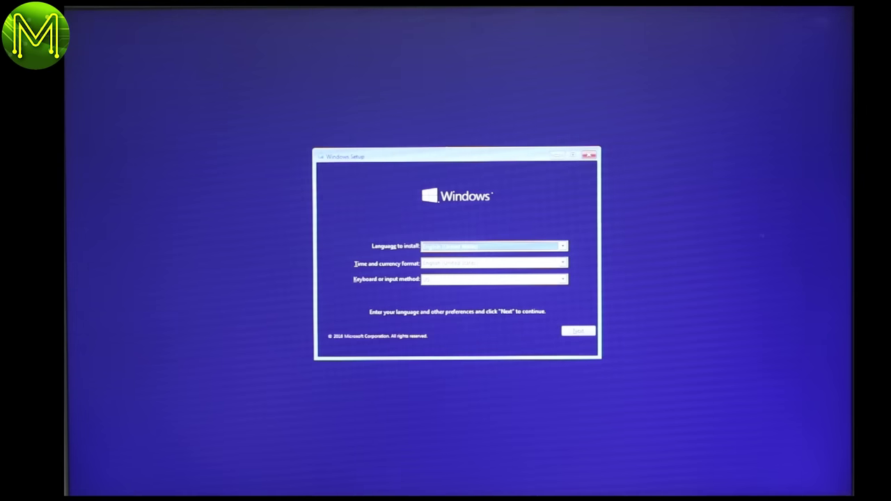
Accept the language, time format and keyboard preferences in Windows Setup on the board.
key("Return")
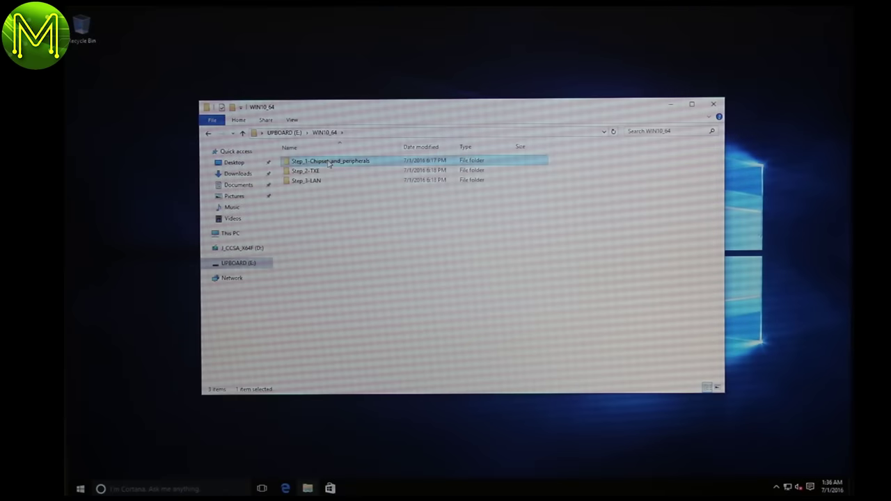
Open the Step_1-Chipset_and_peripherals folder in WIN10_64 on the UPBOARD drive and start its driver installer.
double_click(329, 162)
double_click(330, 163)
double_click(315, 190)
left_click(499, 270)
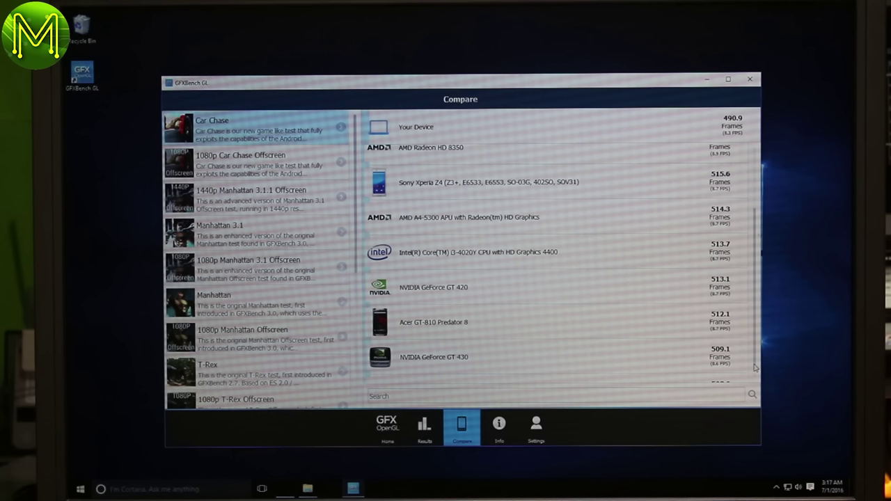
In GFXBench GL, examine the Car Chase device comparison and the low-level and special test results.
scroll(756, 367, "down", 5)
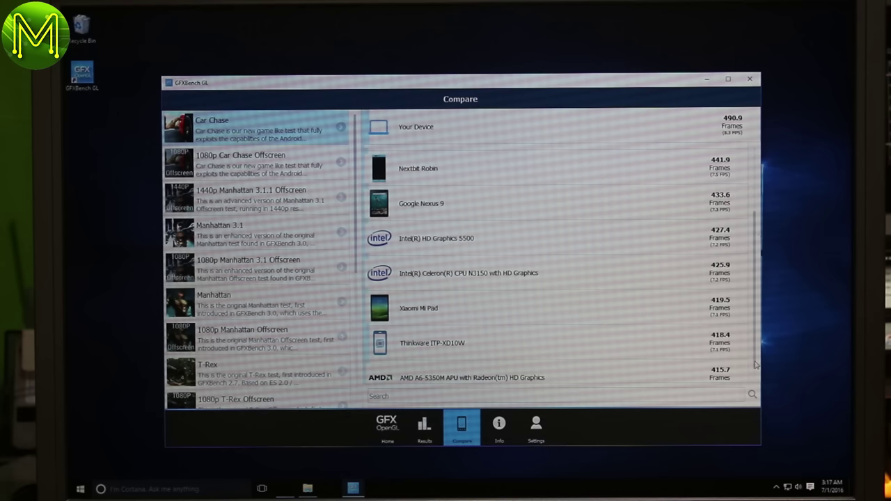
scroll(755, 364, "up", 3)
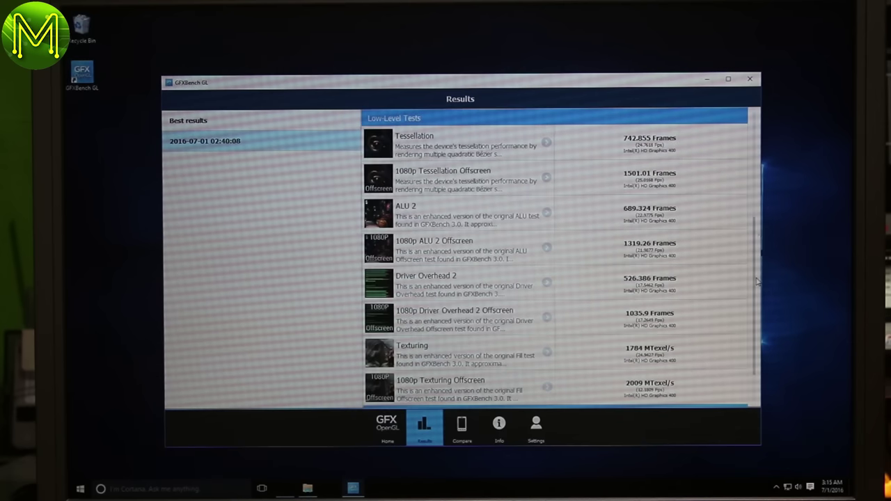
scroll(758, 282, "down", 2)
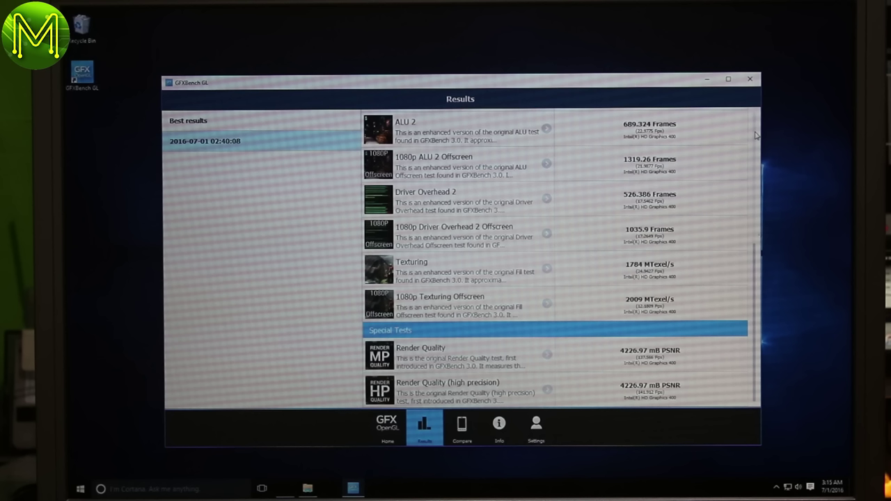